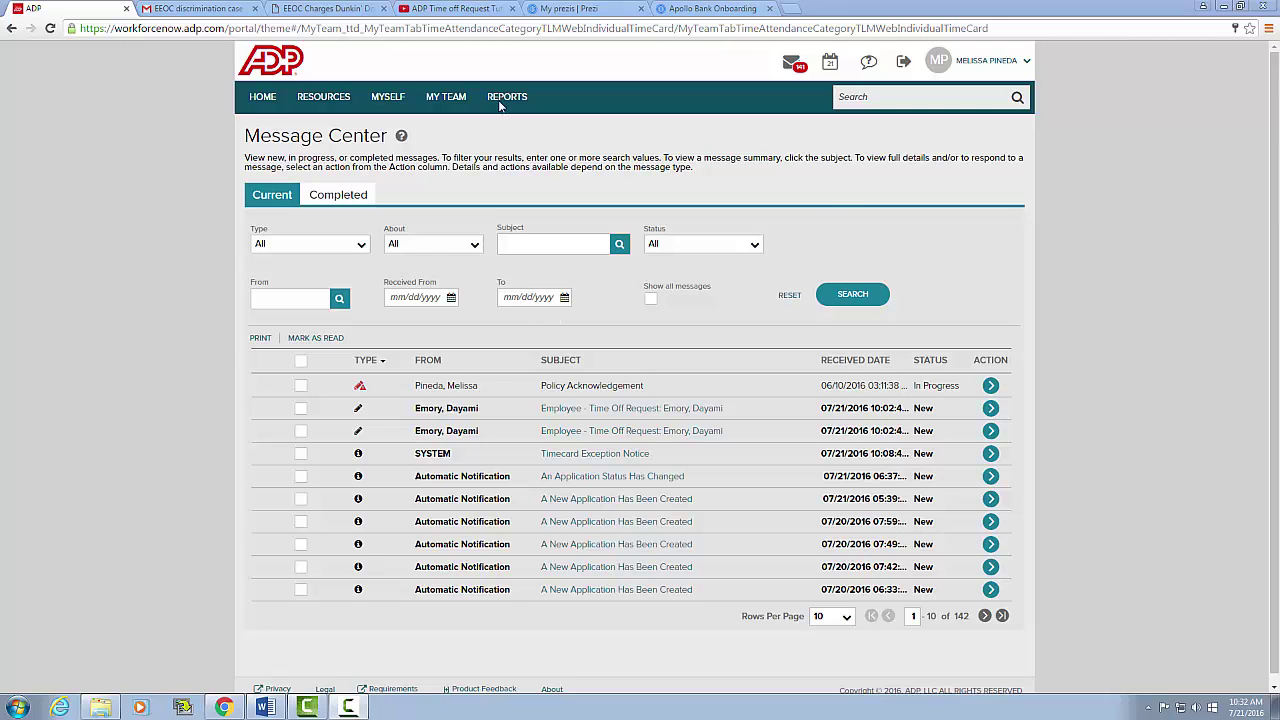
Open MY TEAM > Time Off > List Of Requests and show decision choices for the pending 16-hour request
mouse_move(444, 100)
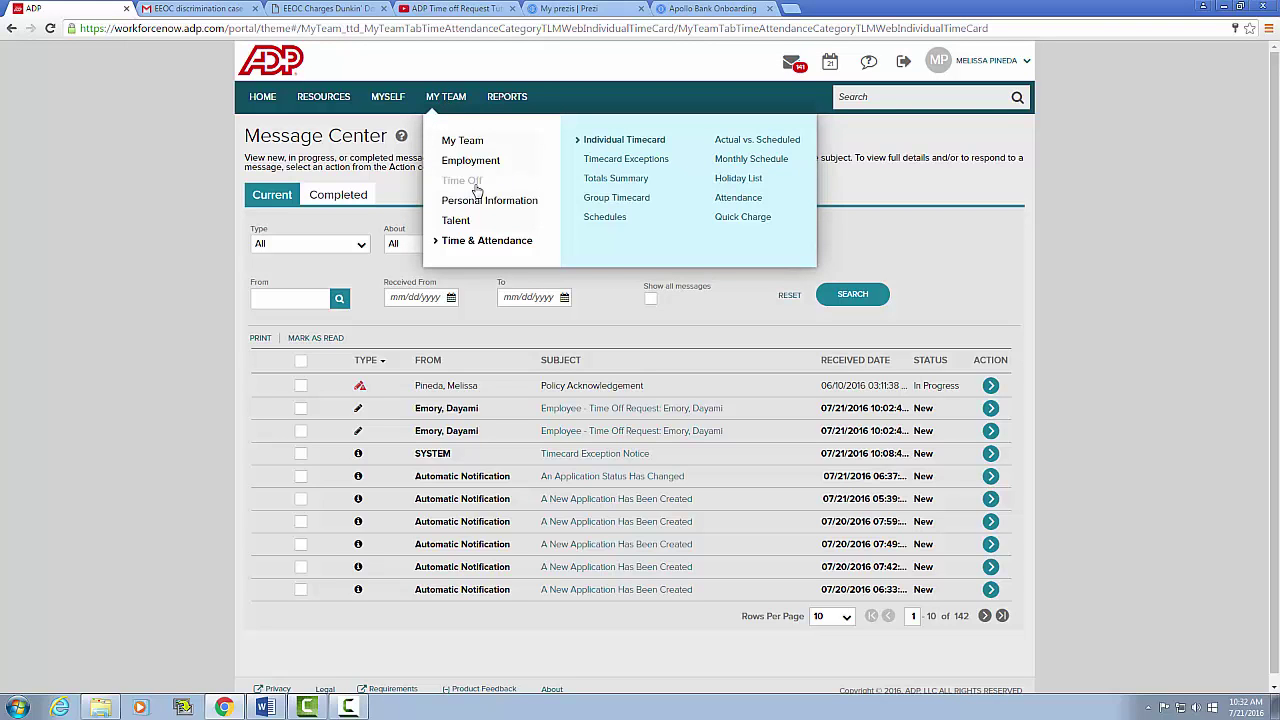
mouse_move(472, 183)
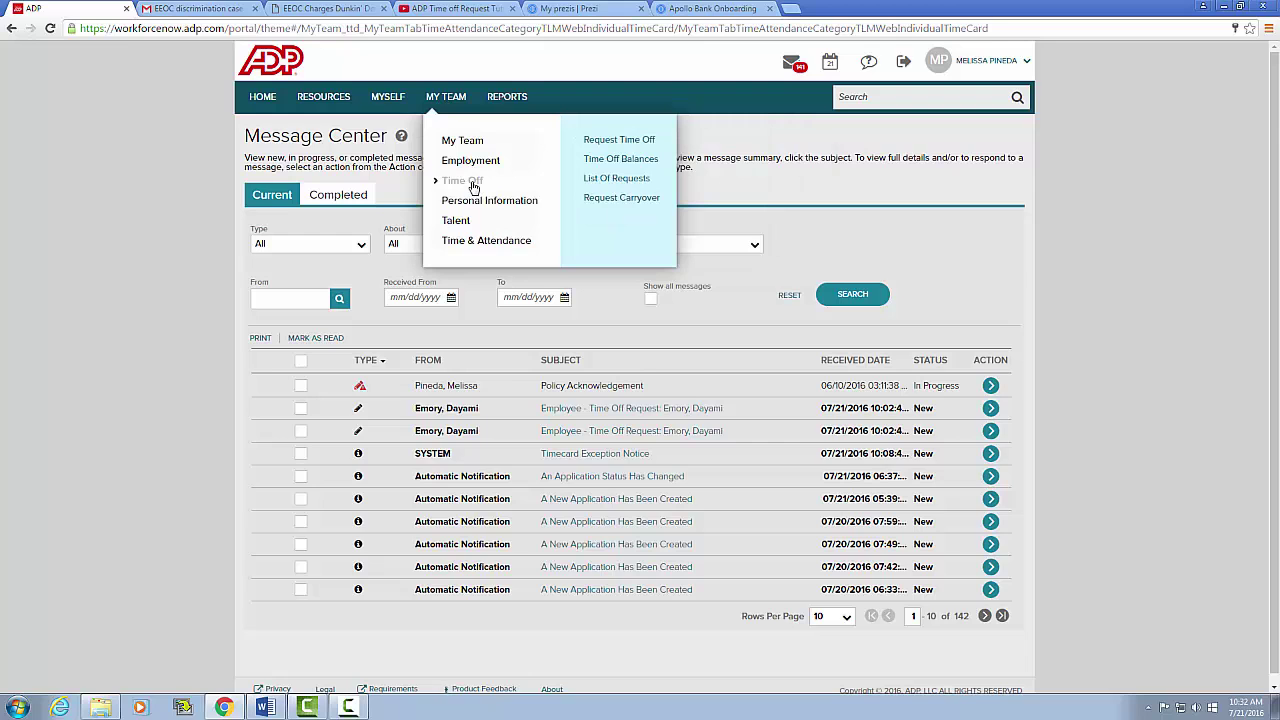
left_click(617, 179)
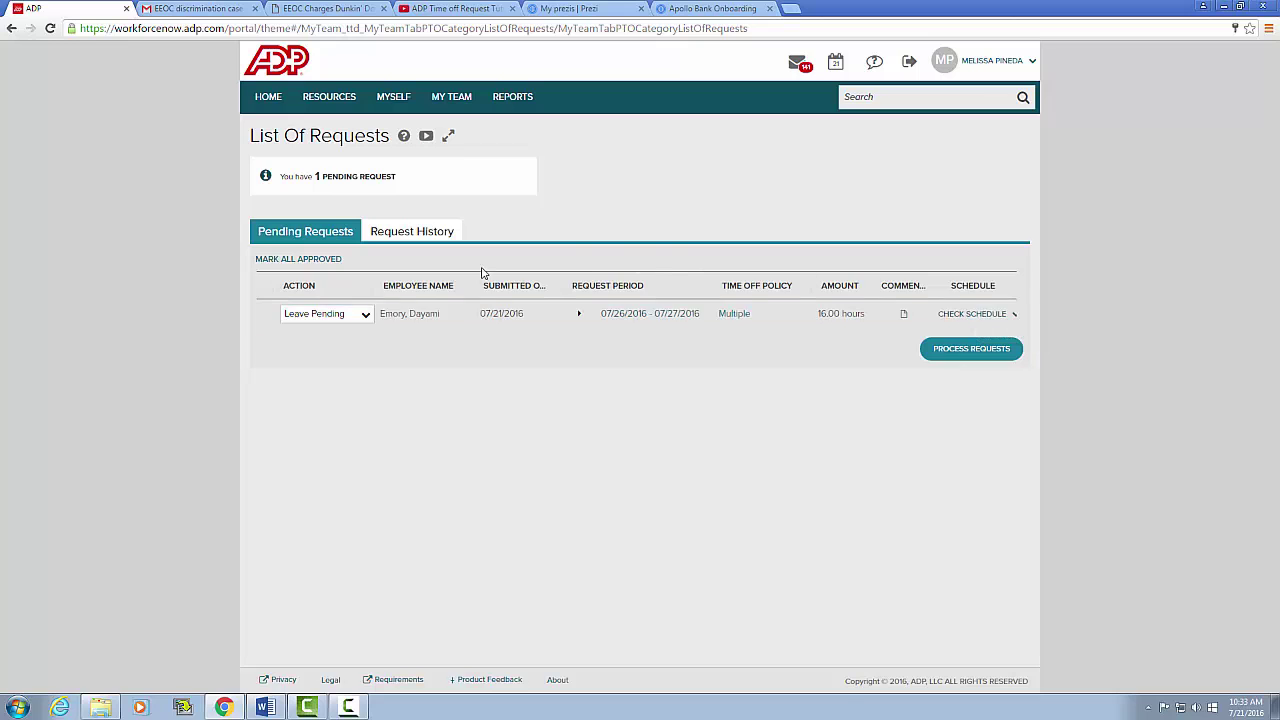
left_click(366, 315)
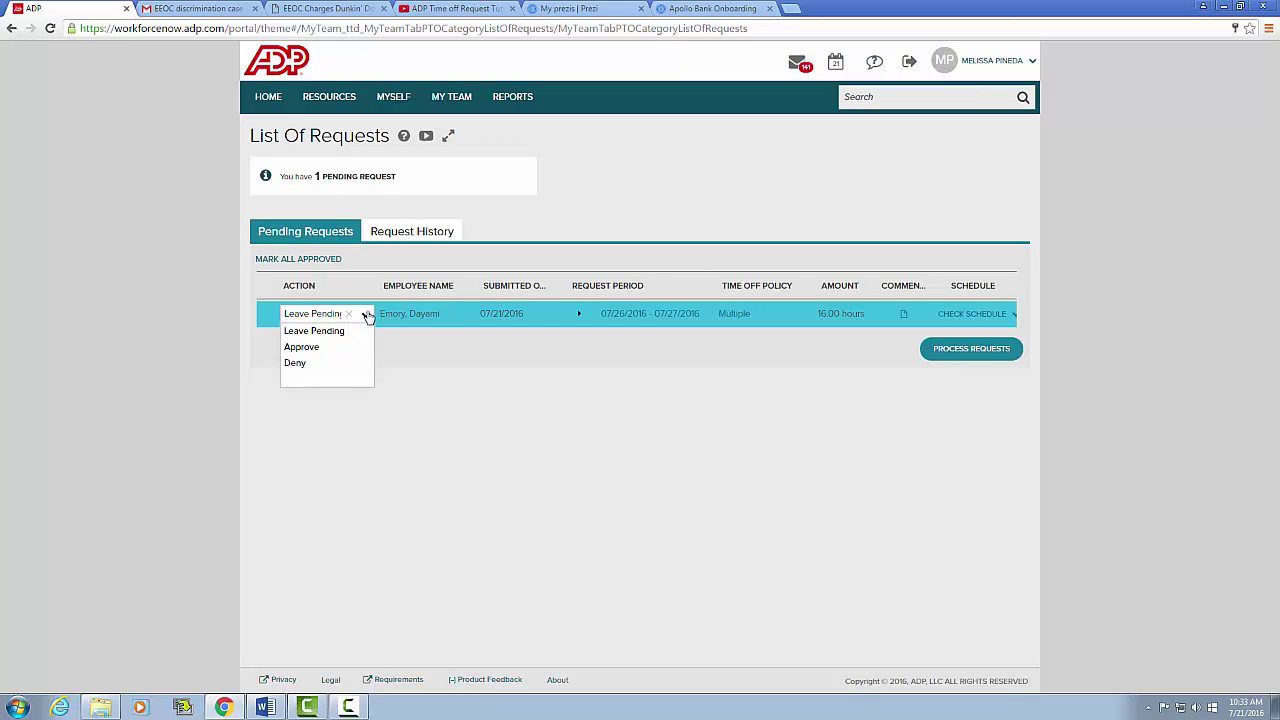
Open the request details, review each day individually, and set the Jul 26 vacation day to Deny
left_click(663, 316)
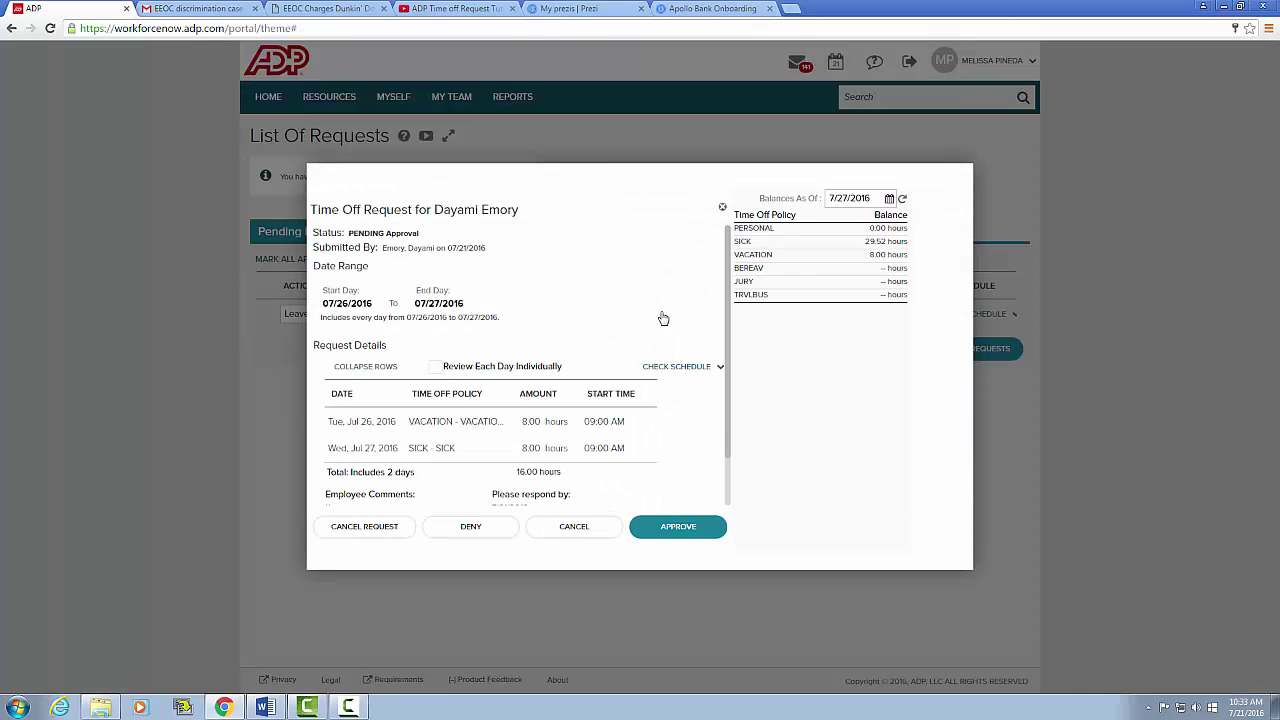
left_click(436, 367)
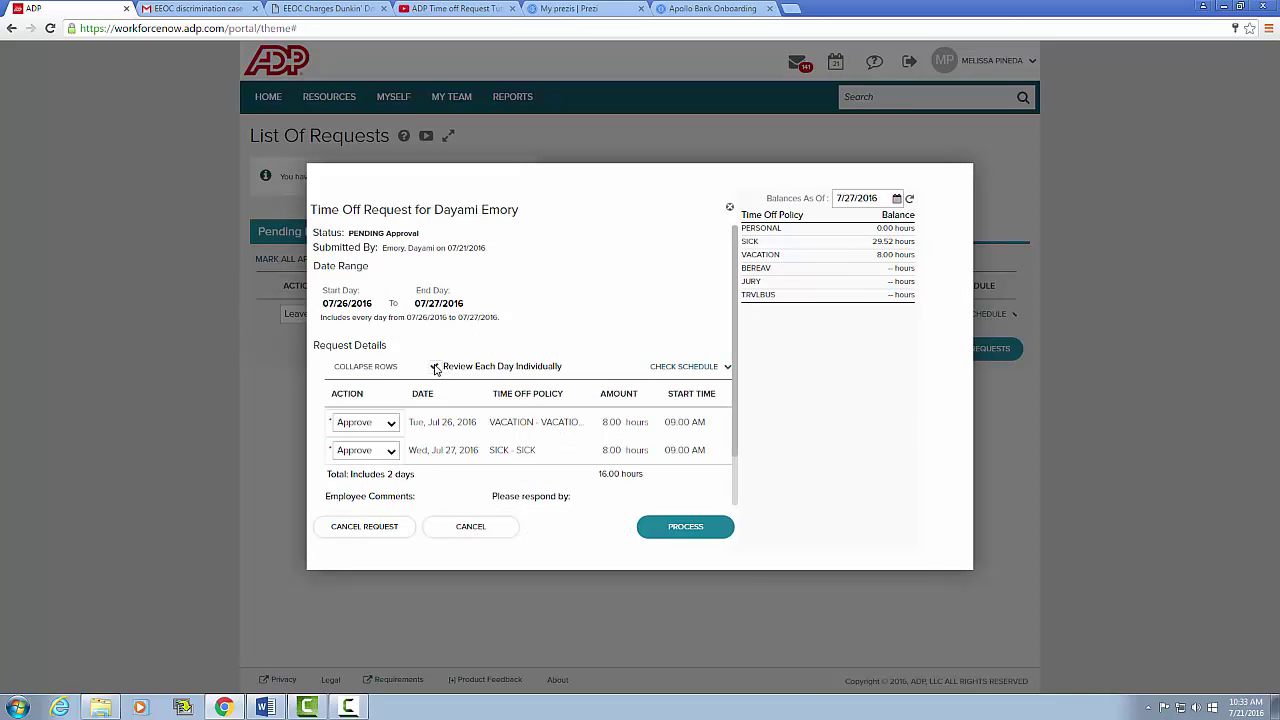
left_click(392, 424)
left_click(356, 456)
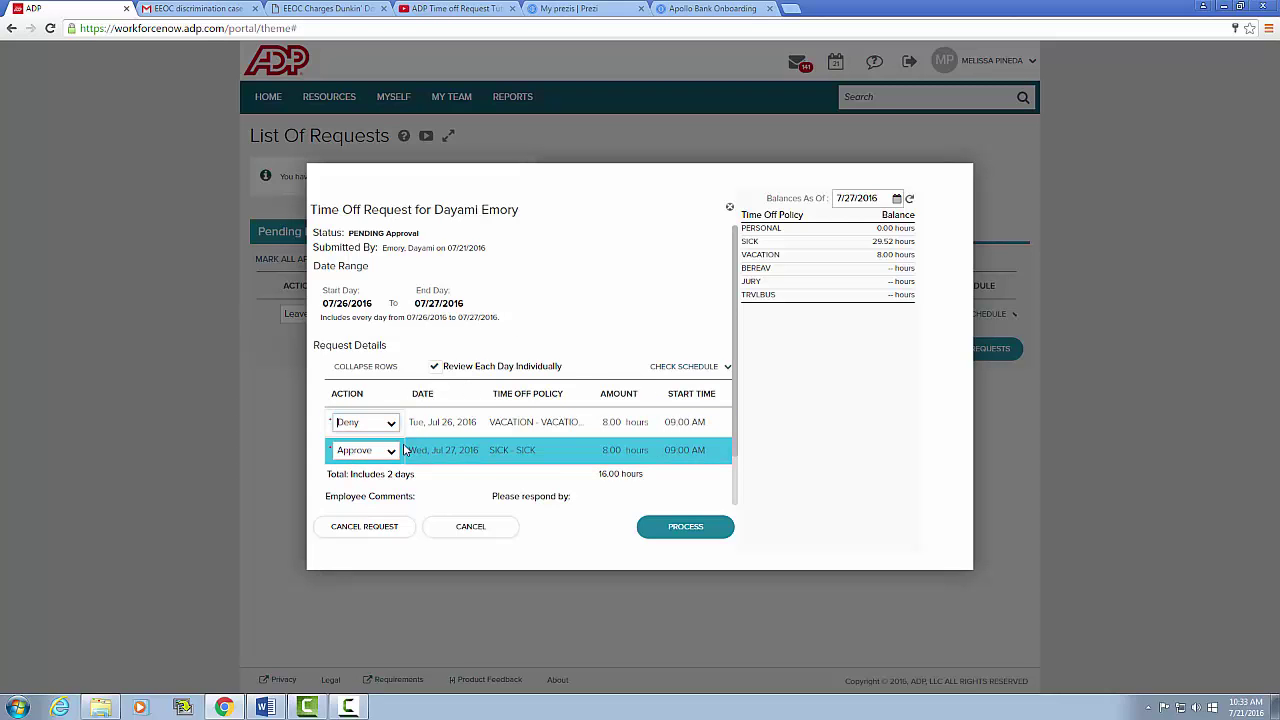
Place the cursor in the Comments box below the daily decisions
scroll(470, 442, "down", 2)
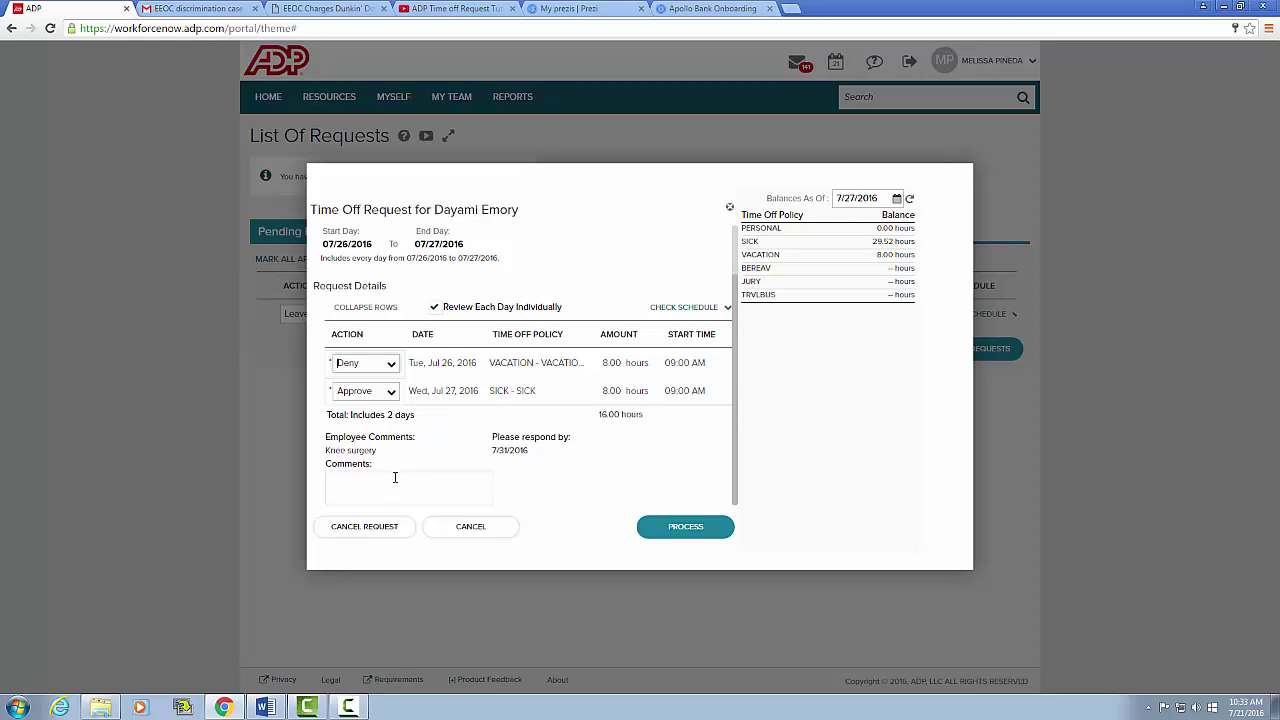
left_click(395, 477)
left_click(395, 477)
left_click(395, 477)
Process the decisions (Jul 26 denied, Jul 27 approved) and close the confirmation
left_click(669, 531)
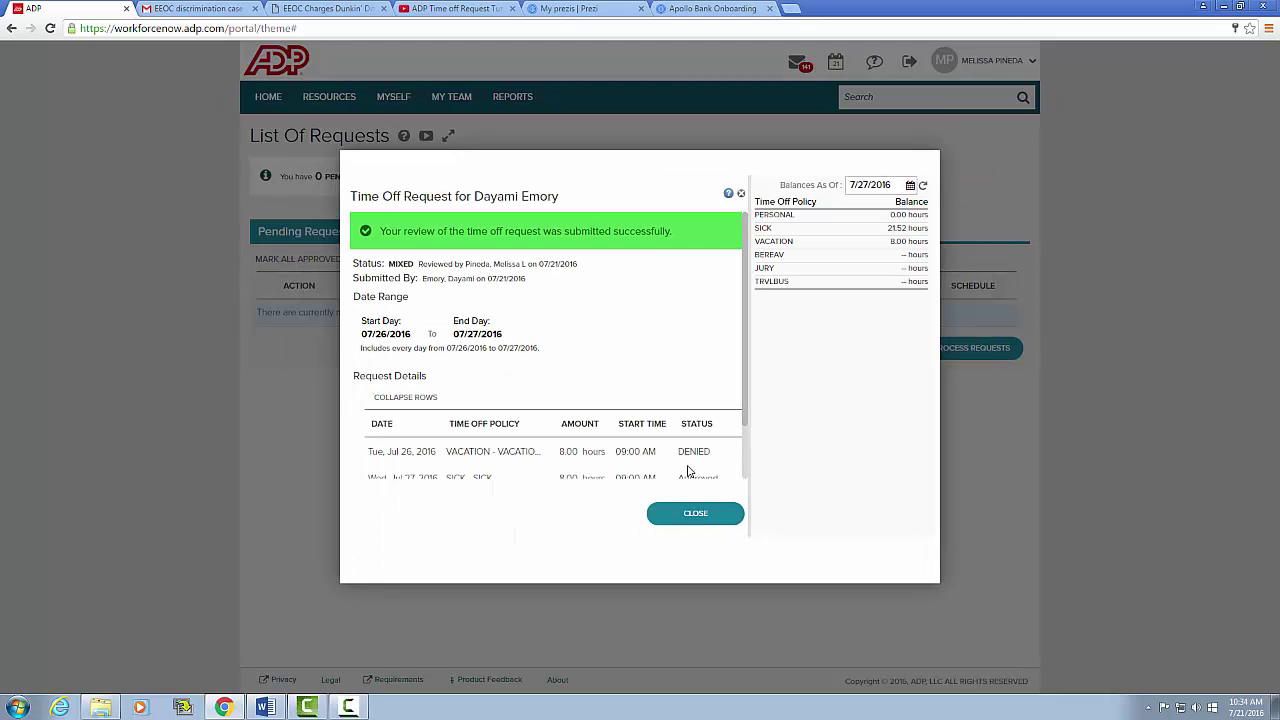
scroll(706, 386, "down", 1)
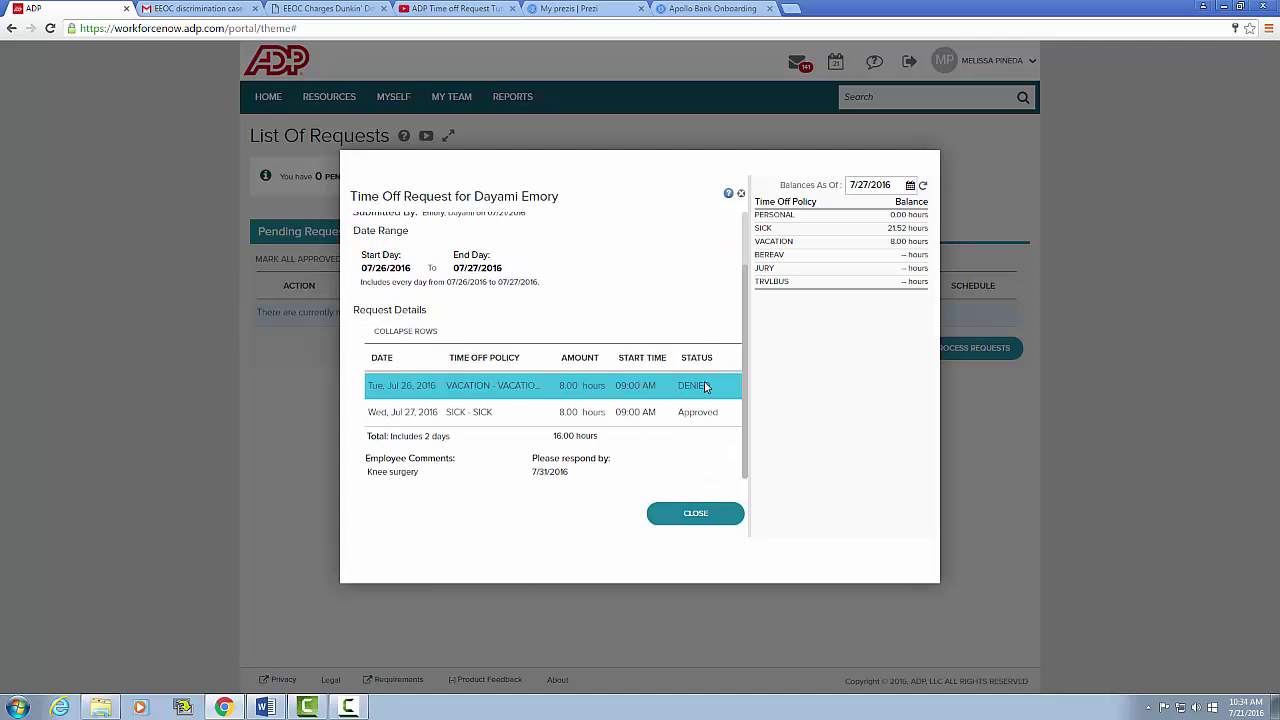
left_click(674, 518)
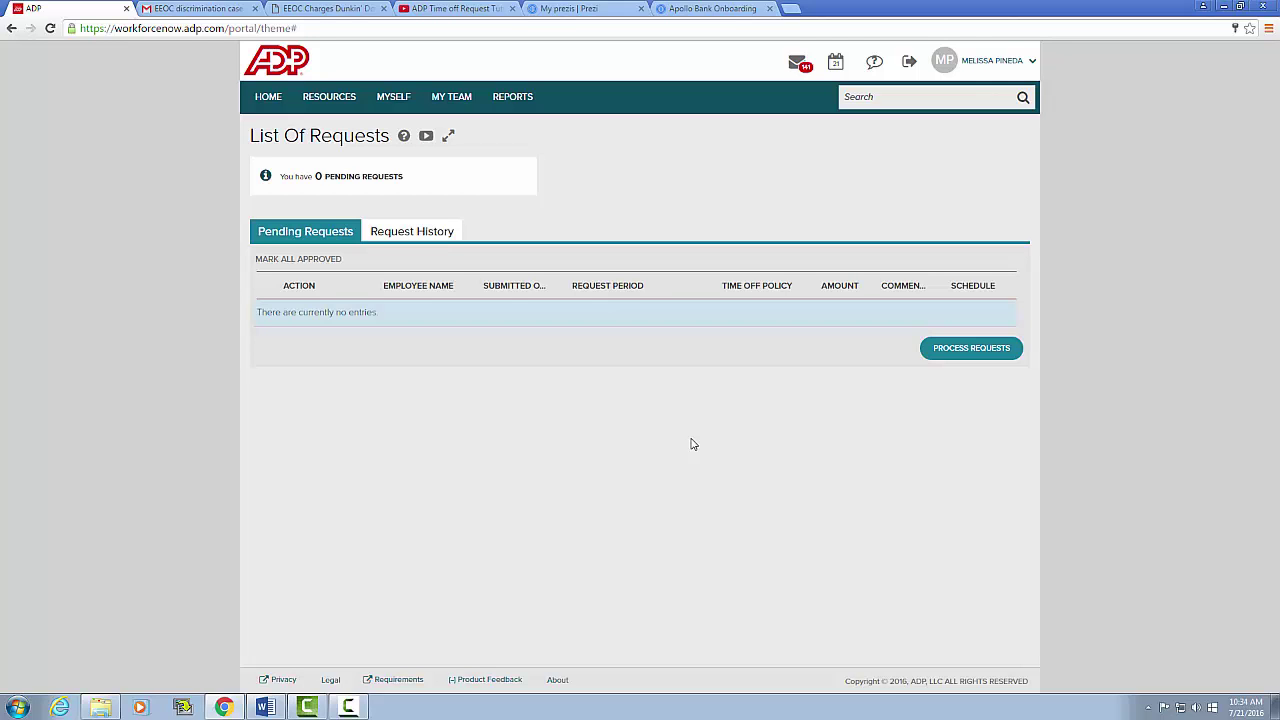
Open the employee's Individual Timecard from MY TEAM > Time & Attendance
mouse_move(453, 102)
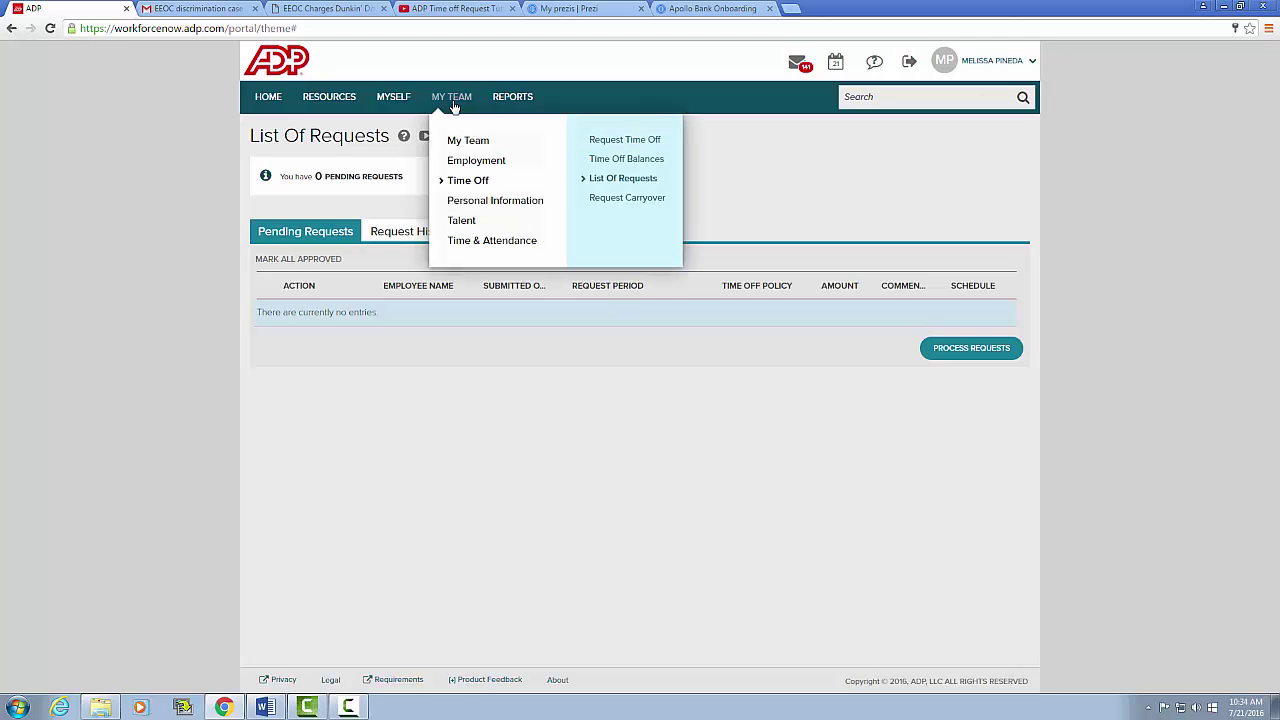
mouse_move(486, 243)
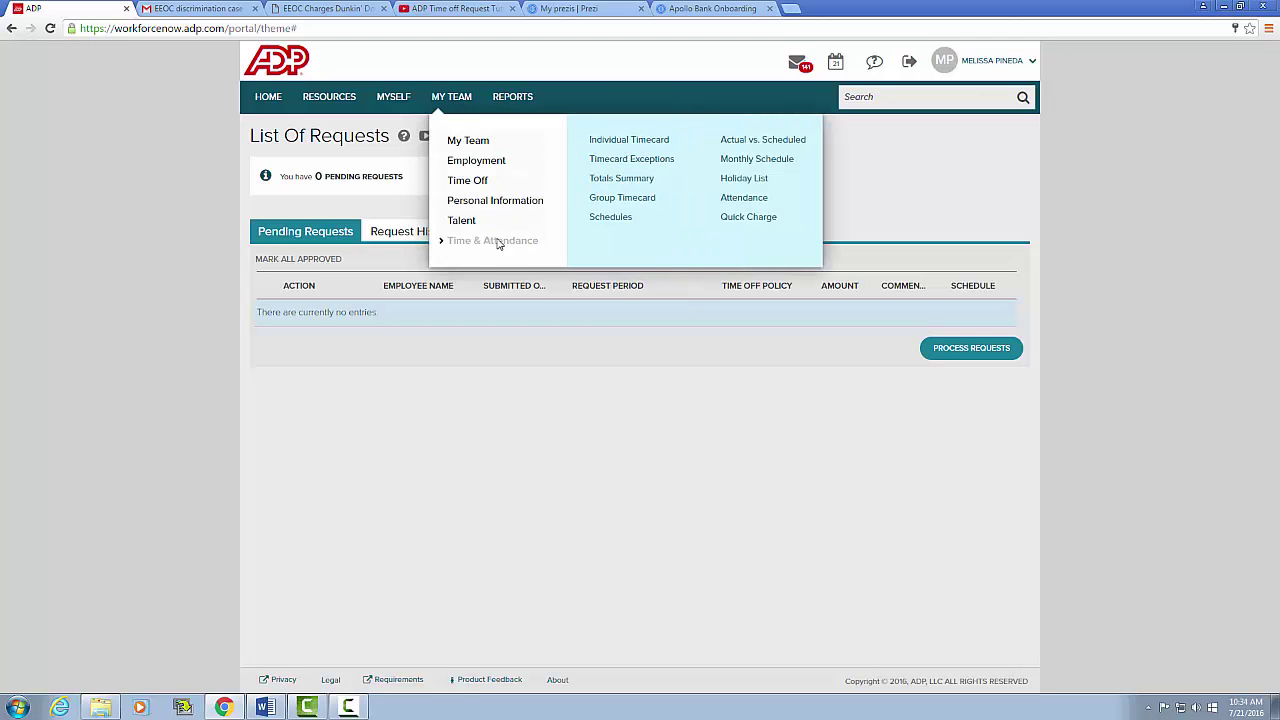
left_click(620, 145)
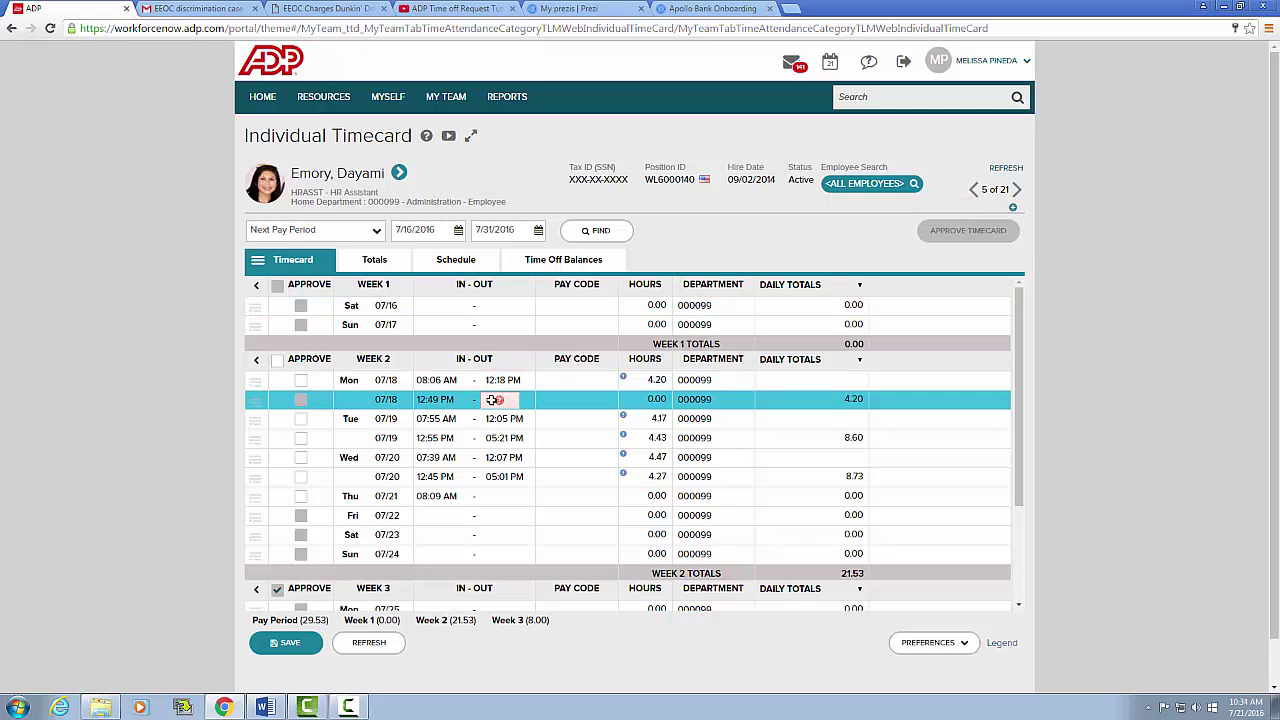
Enter a 05:00 PM out punch for the 07/18 12:49 PM shift and save the timecard
mouse_move(488, 400)
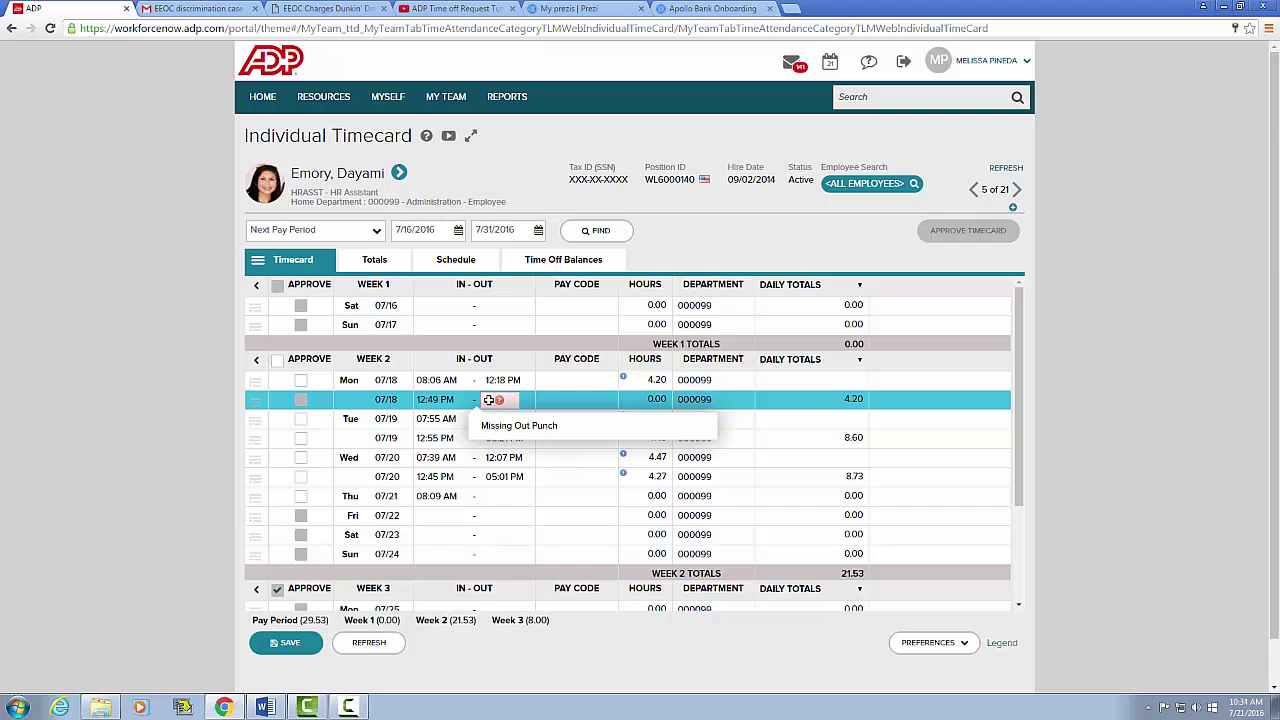
left_click(496, 399)
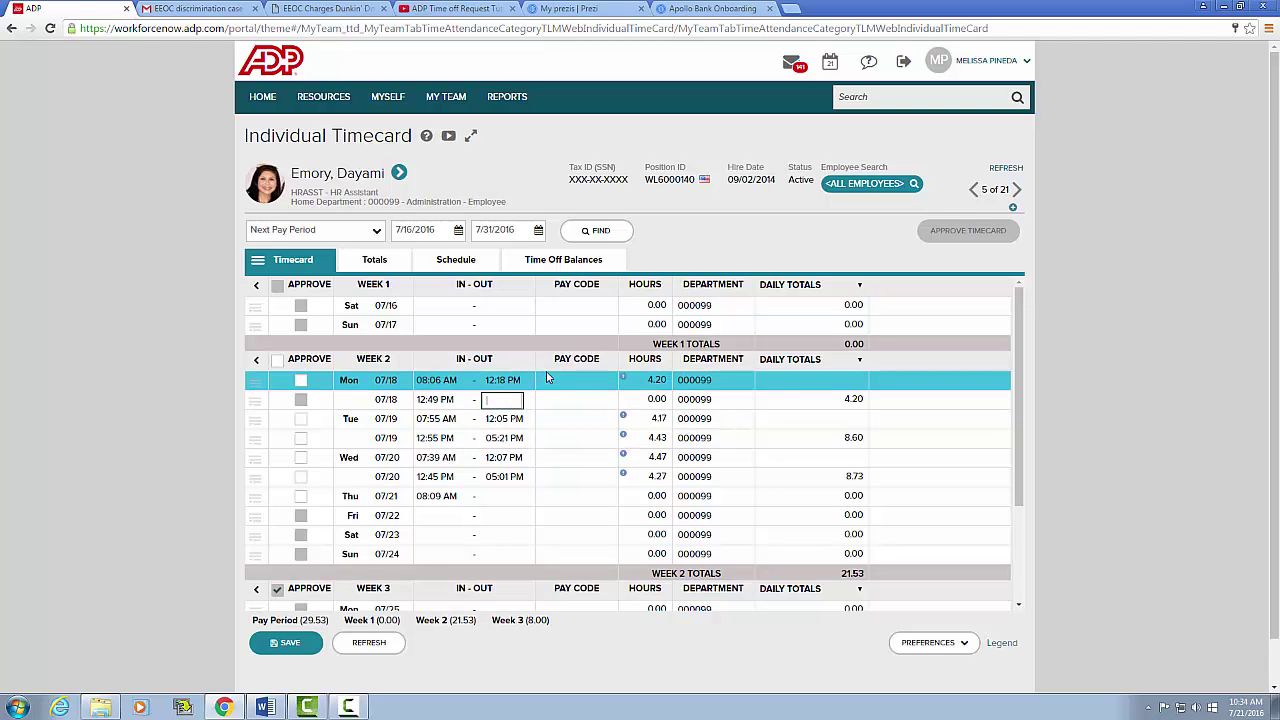
type("5p")
key("Tab")
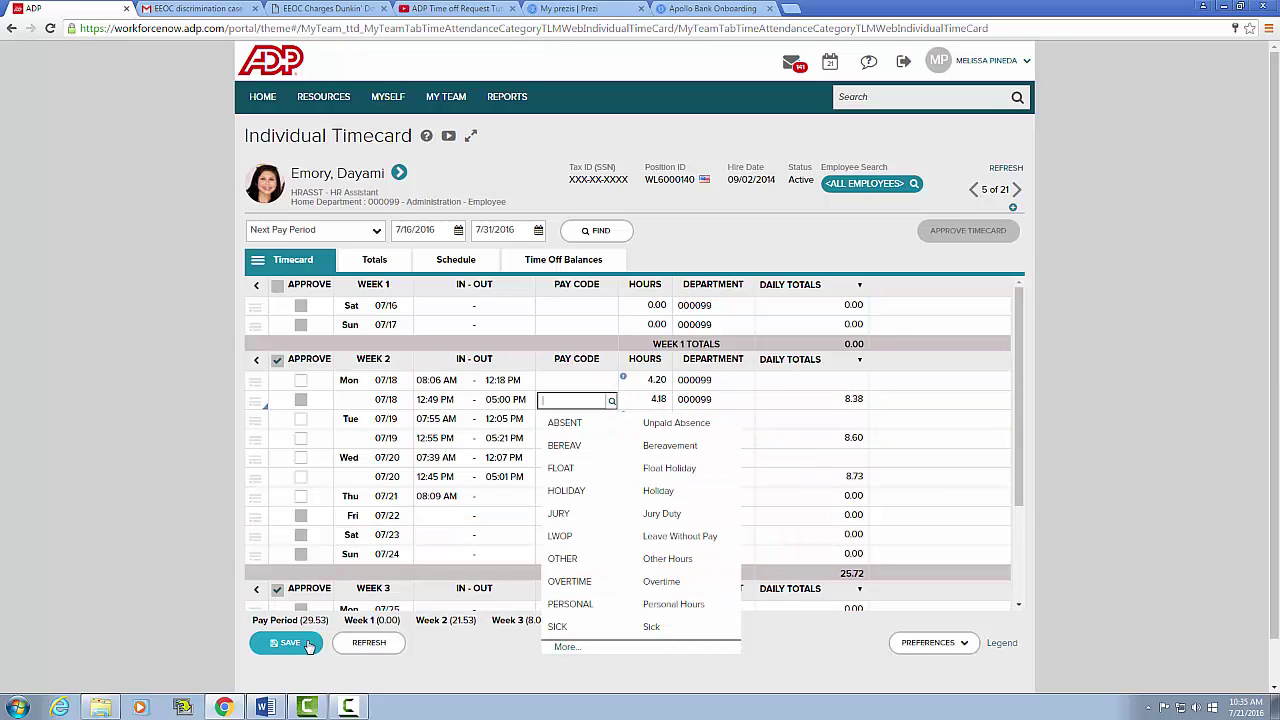
left_click(290, 645)
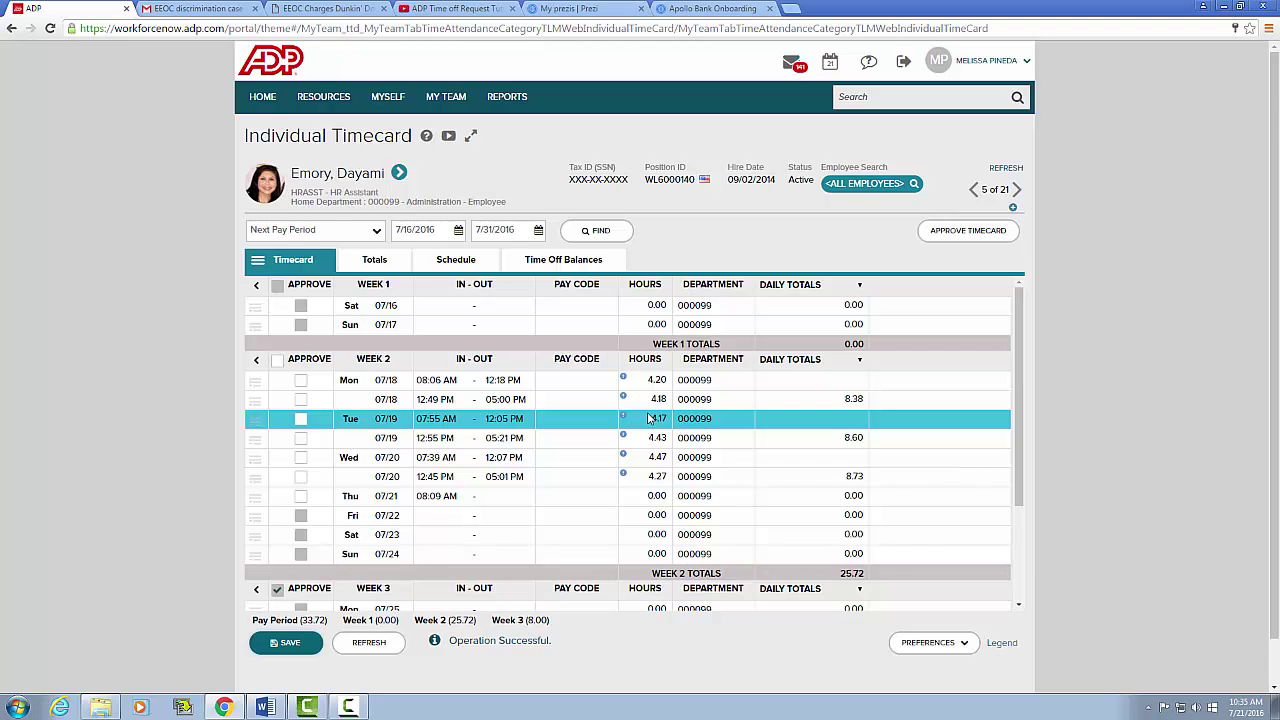
Enter 8 hours for Fri 07/22 with the SICK pay code
mouse_move(650, 418)
scroll(643, 440, "down", 1)
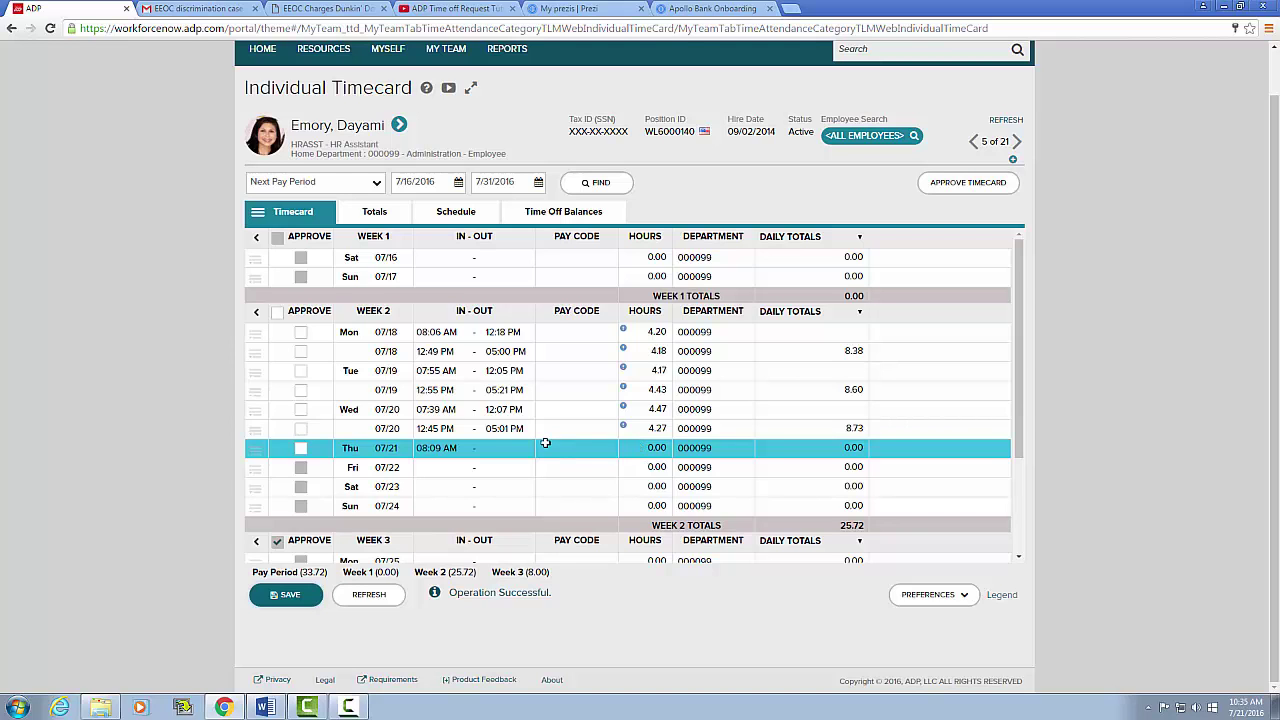
scroll(506, 441, "down", 1)
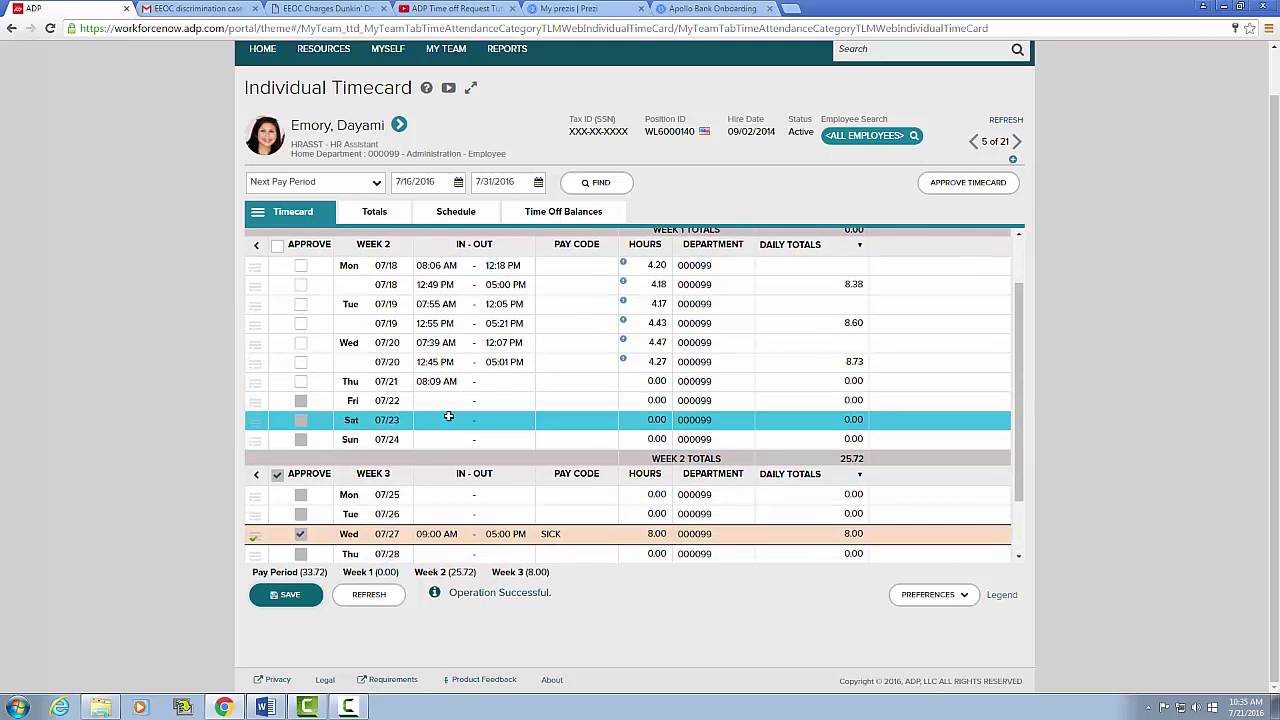
left_click(655, 401)
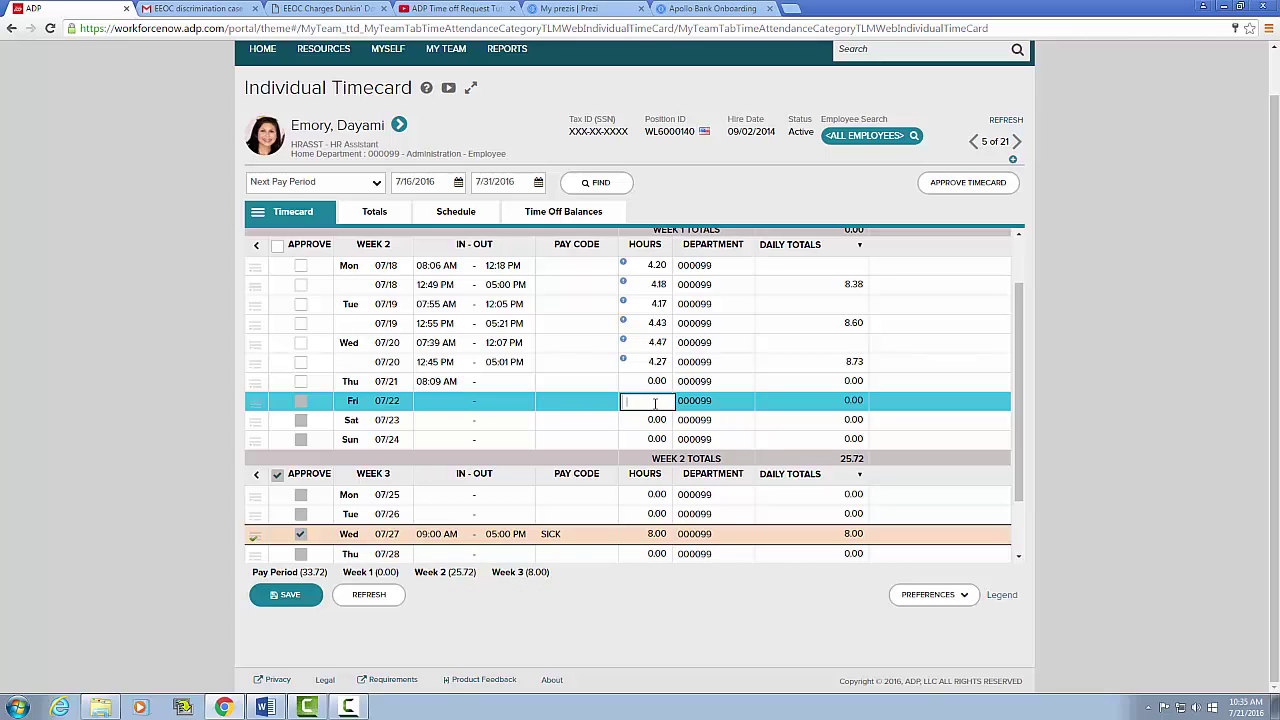
type("8")
left_click(588, 401)
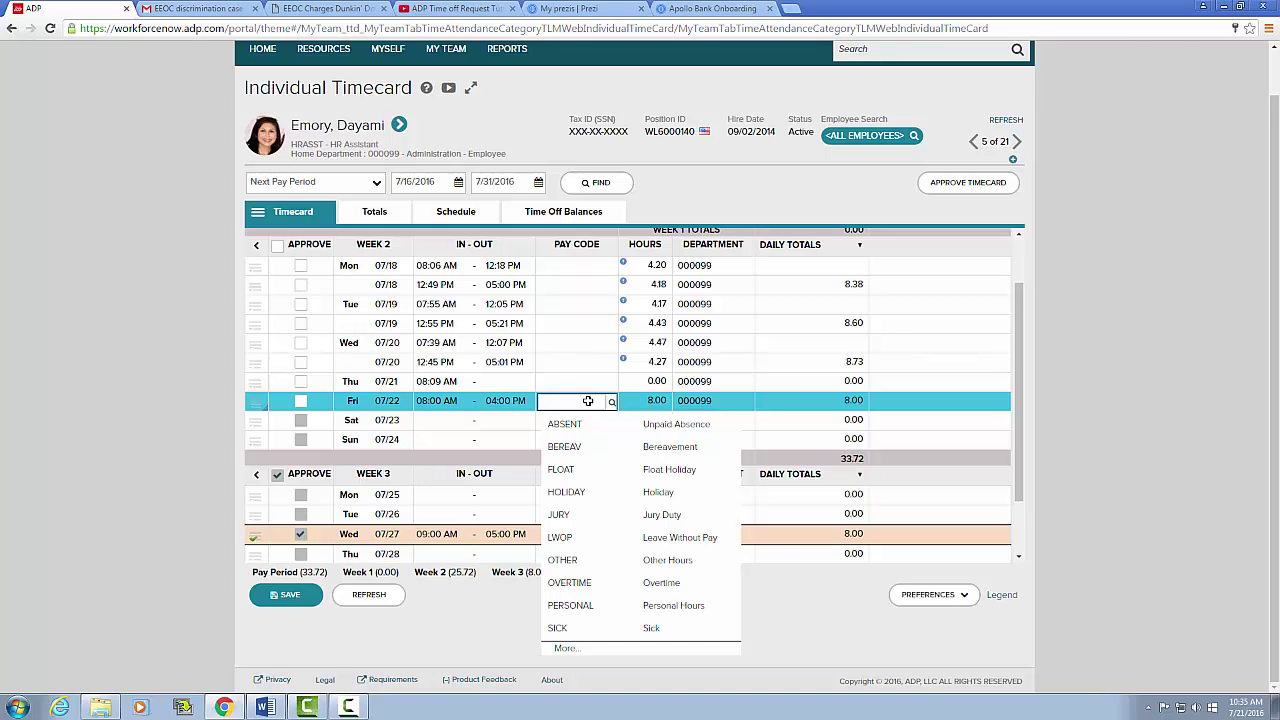
left_click(566, 630)
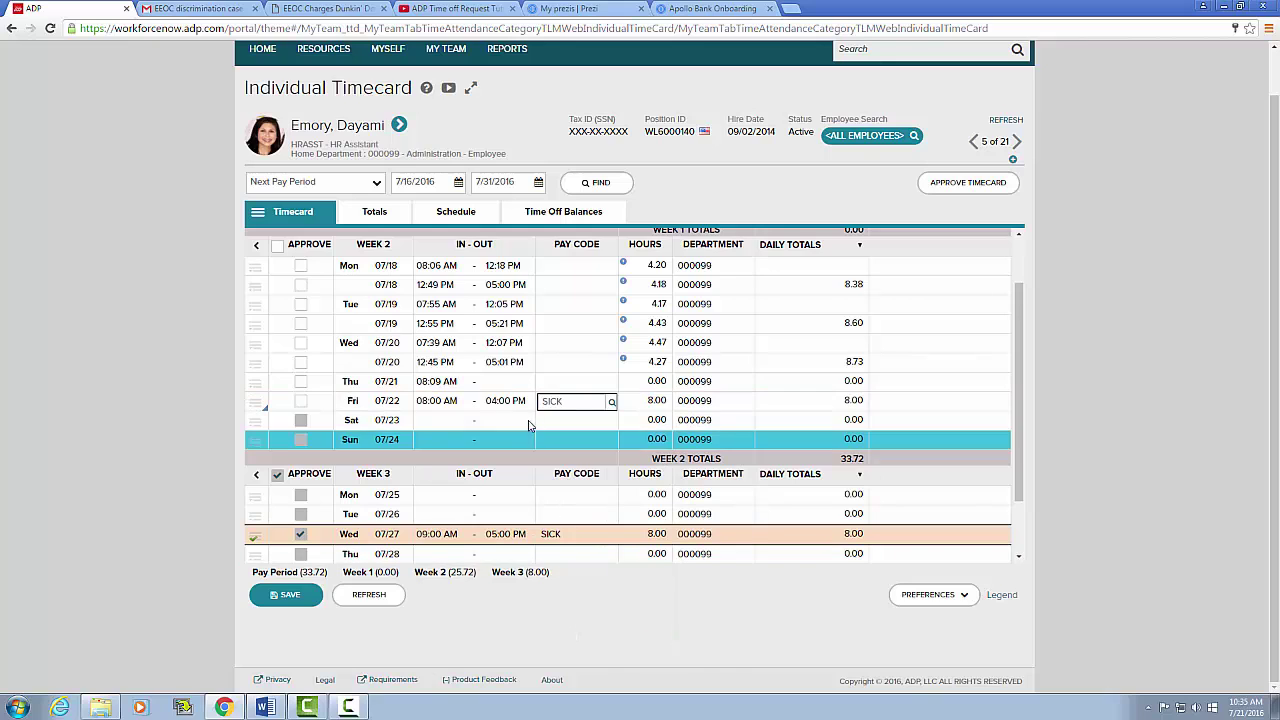
Set the Fri 07/22 sick entry to run from 09:00 AM to 05:00 PM
left_click(434, 400)
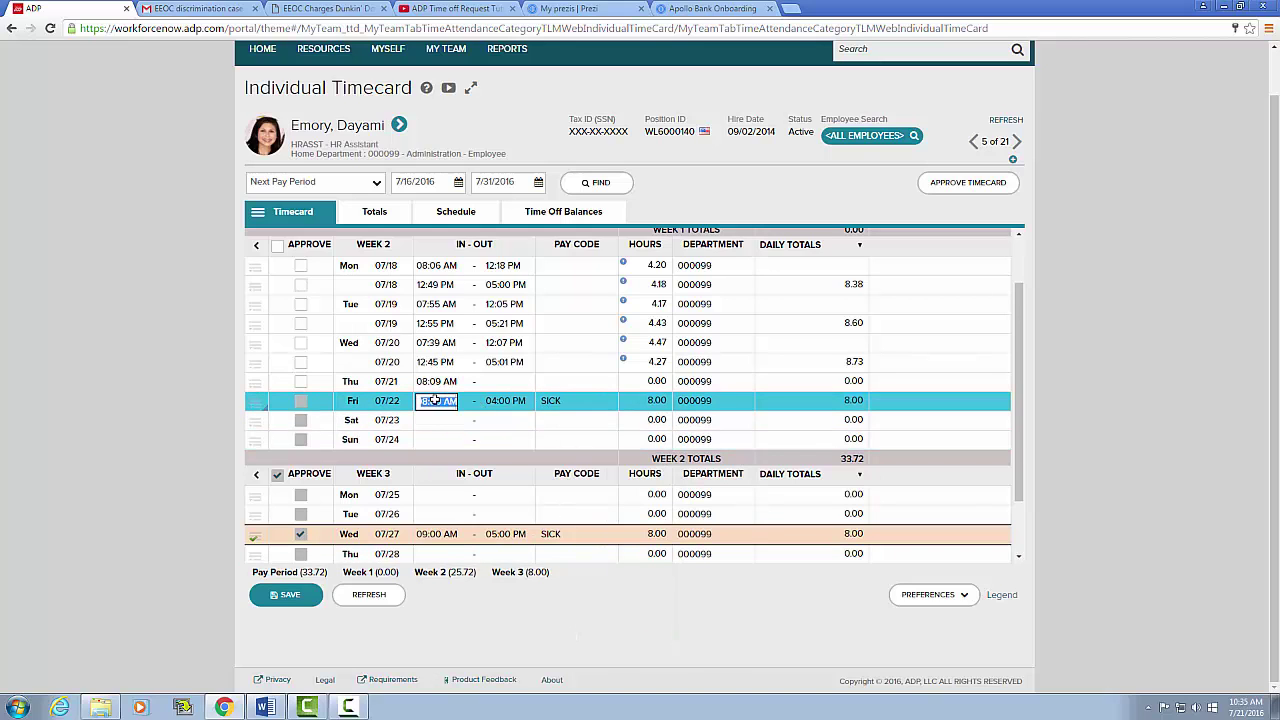
type("9:00")
key("Tab")
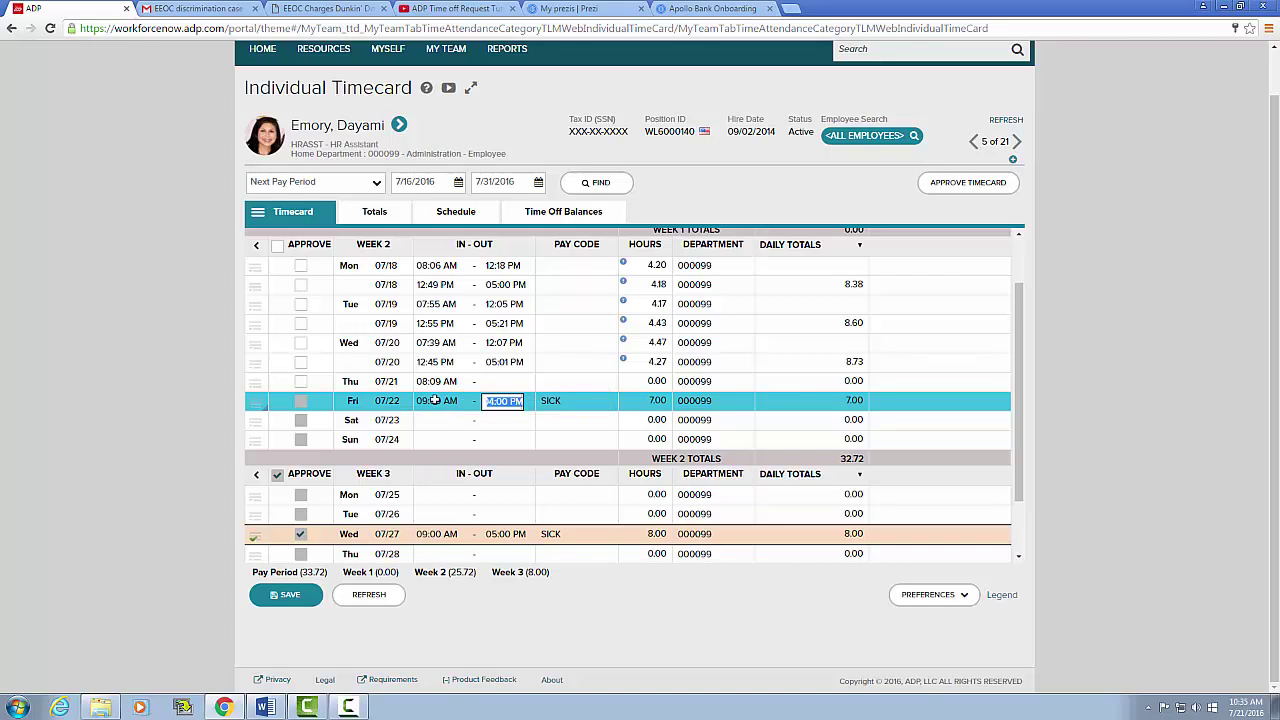
type("5")
key("Tab")
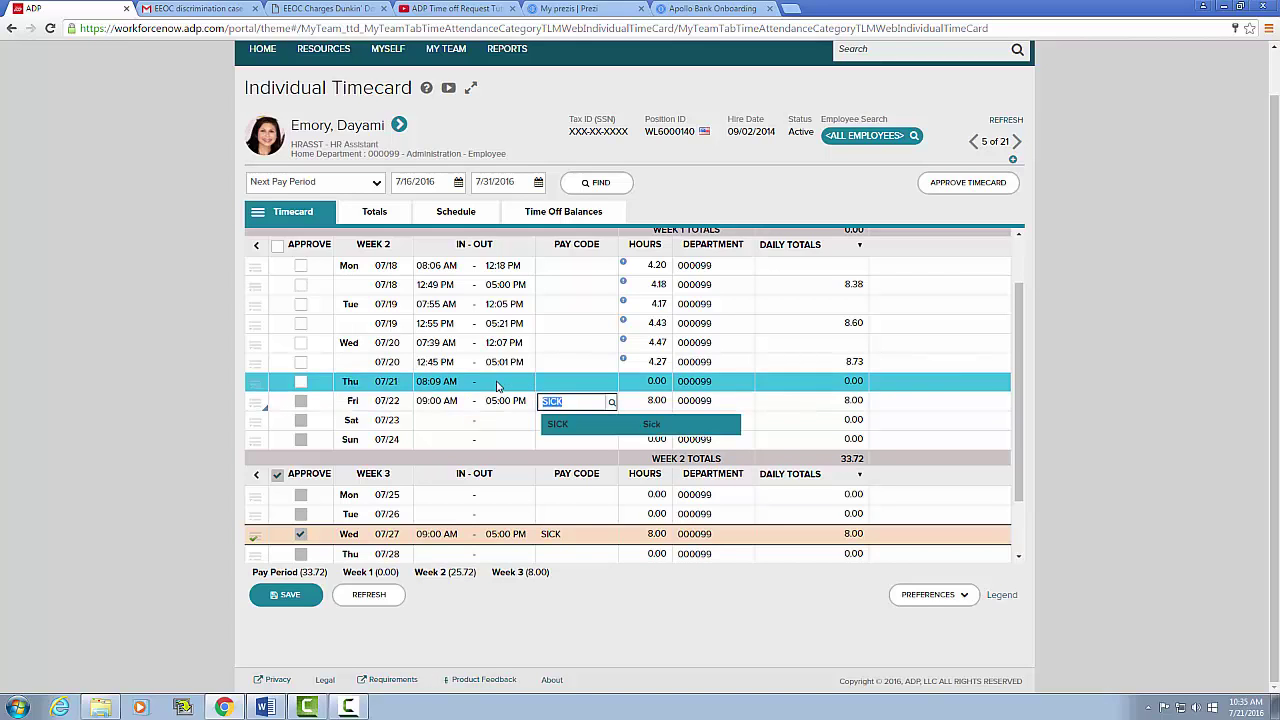
Save the timecard with the Fri 07/22 SICK entry
left_click(272, 597)
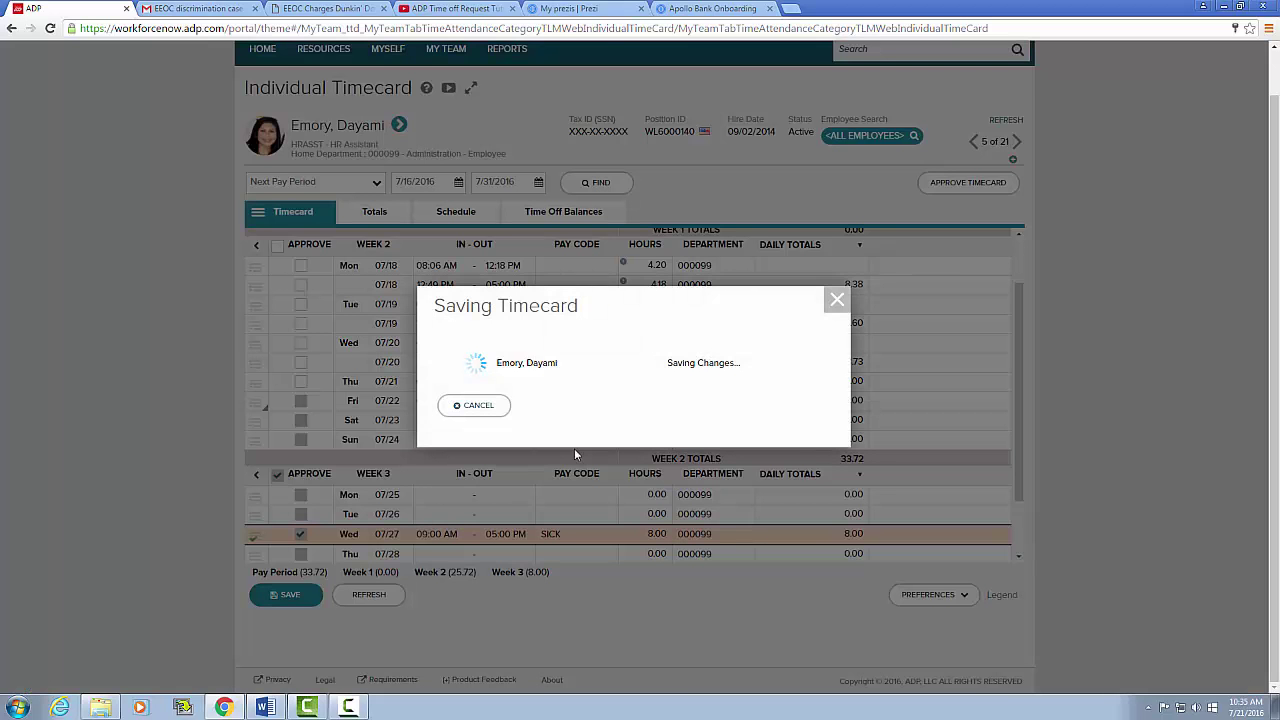